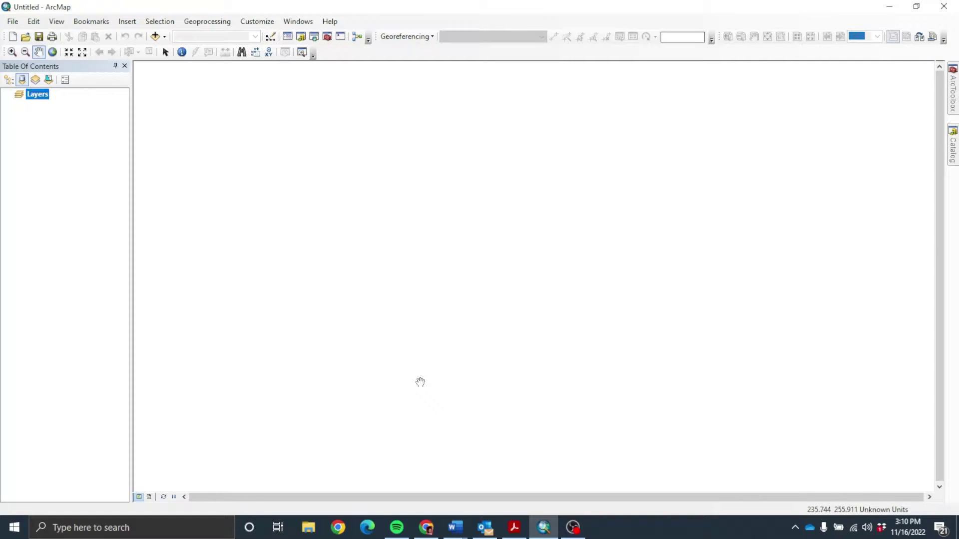
Step: In File Explorer, browse to C:\workspace\GEO_Coding and select Addresses_for_project.xlsx
{"action": "left_click", "coordinate": [304, 531]}
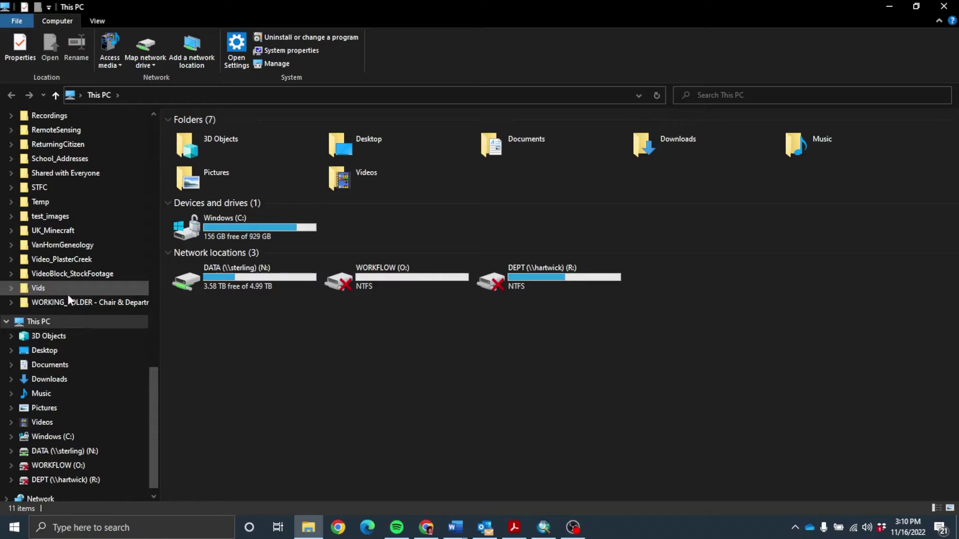
{"action": "left_click", "coordinate": [73, 439]}
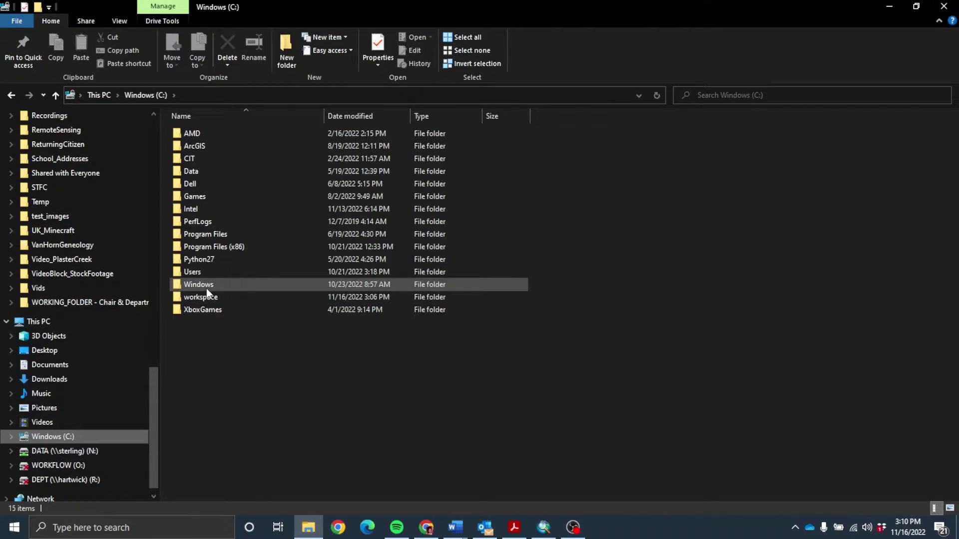
{"action": "double_click", "coordinate": [203, 302]}
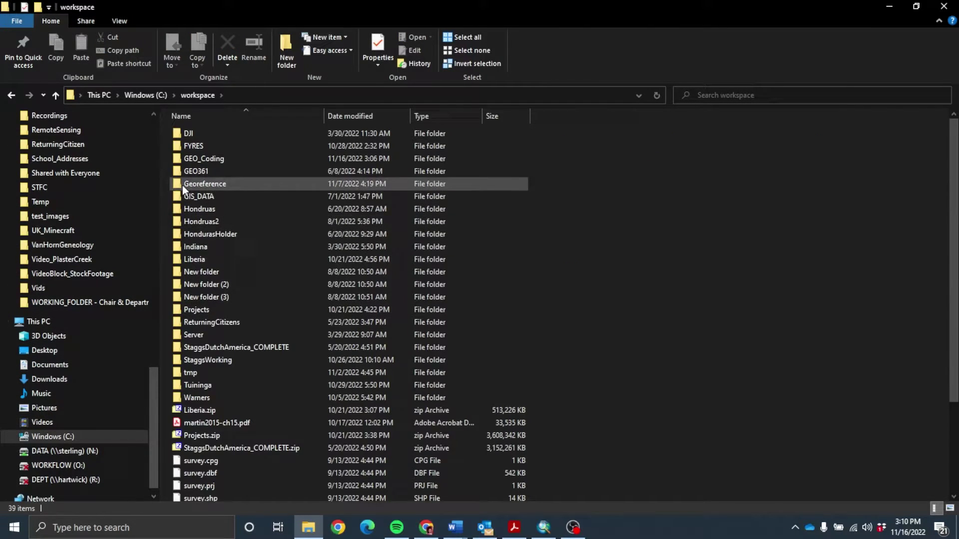
{"action": "double_click", "coordinate": [176, 157]}
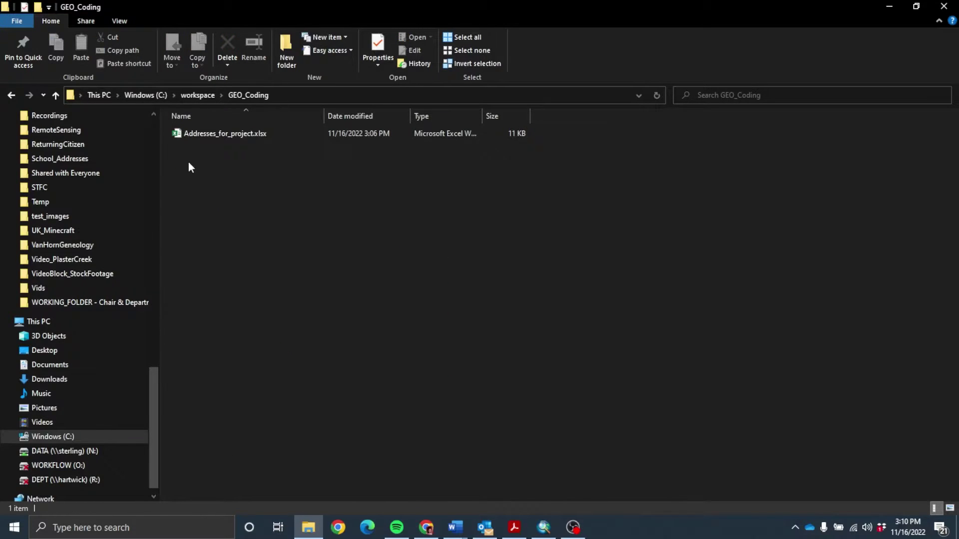
{"action": "left_click", "coordinate": [227, 135]}
Step: Open Addresses_for_project.xlsx in Excel to review IDs 1–3 and their addresses
{"action": "double_click", "coordinate": [227, 136]}
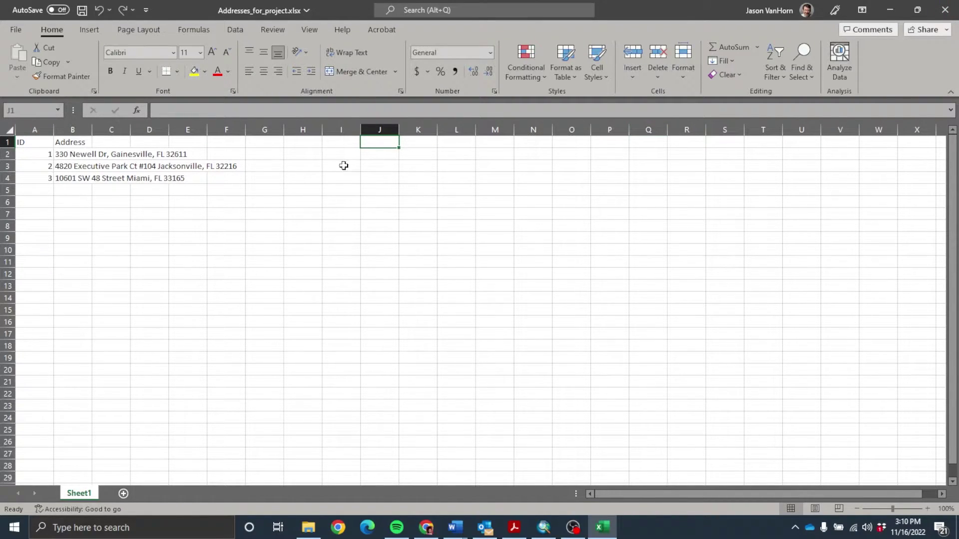
Step: Close Excel and expand C:\workspace\GEO_Coding in ArcMap's Catalog to show the spreadsheet
{"action": "left_click", "coordinate": [943, 6]}
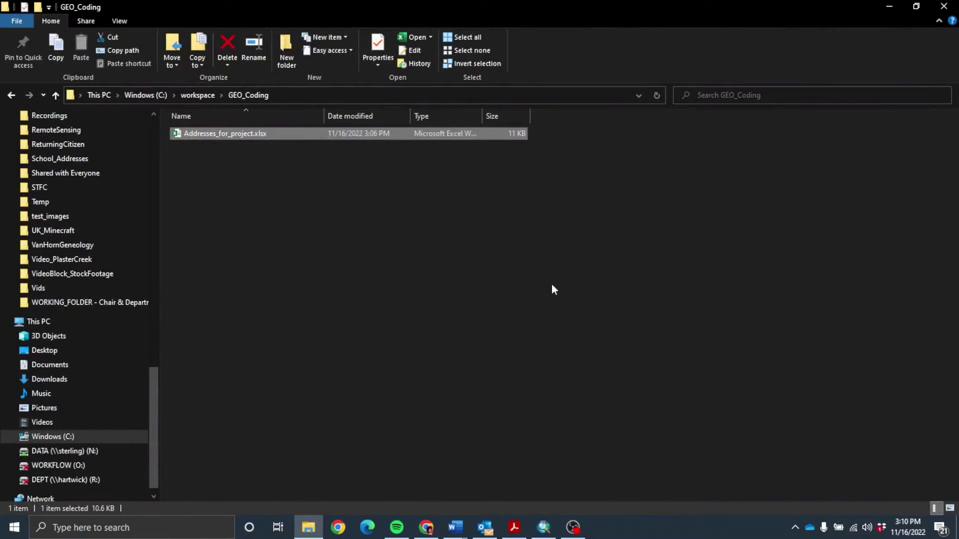
{"action": "left_click", "coordinate": [545, 528]}
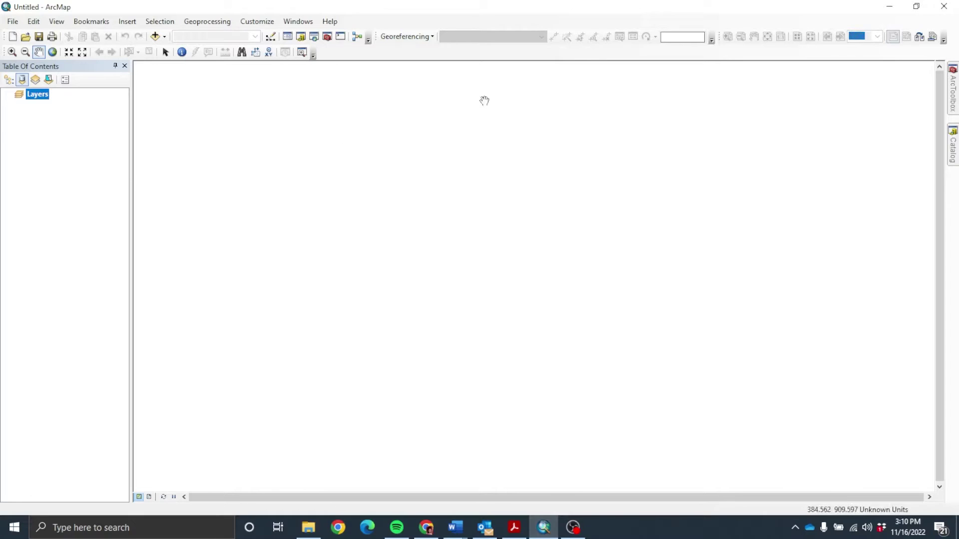
{"action": "left_click", "coordinate": [954, 145]}
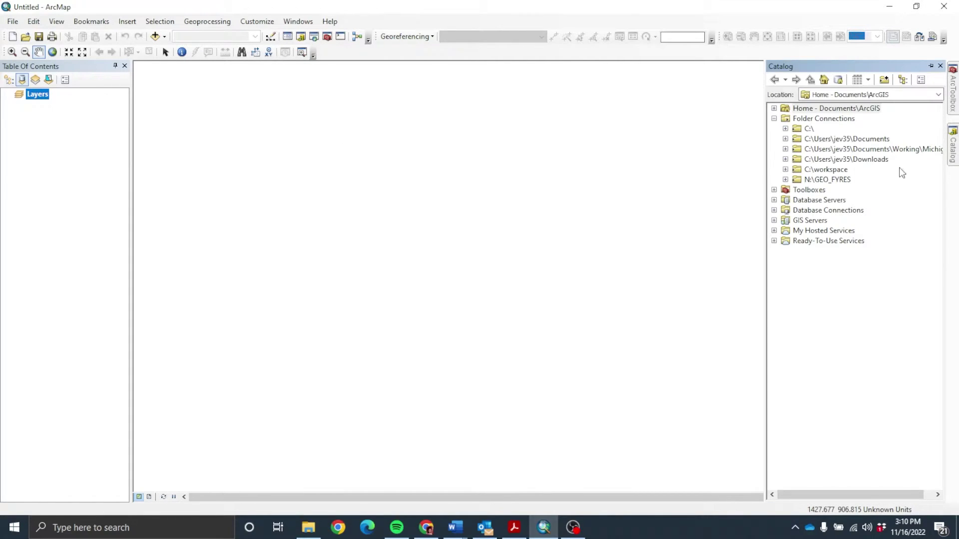
{"action": "left_click", "coordinate": [785, 170]}
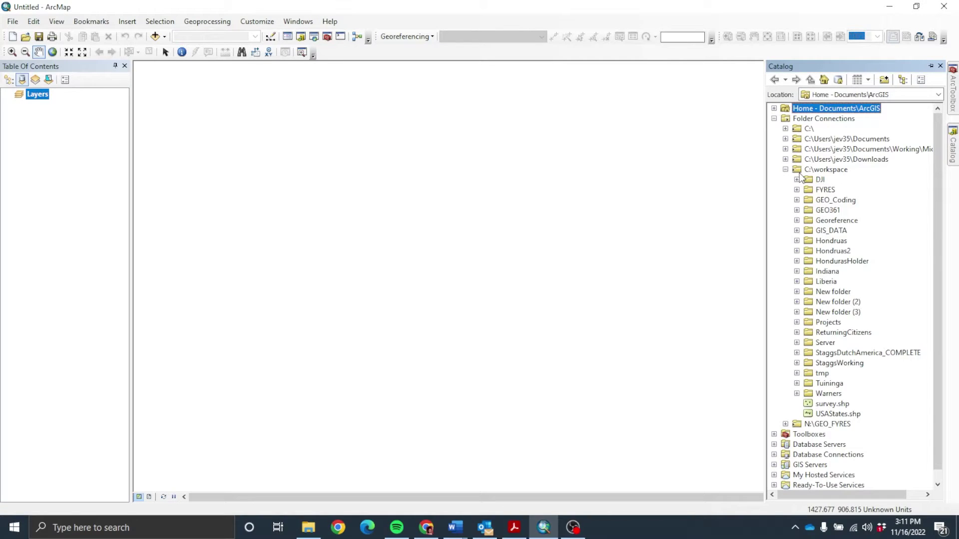
{"action": "left_click", "coordinate": [797, 200]}
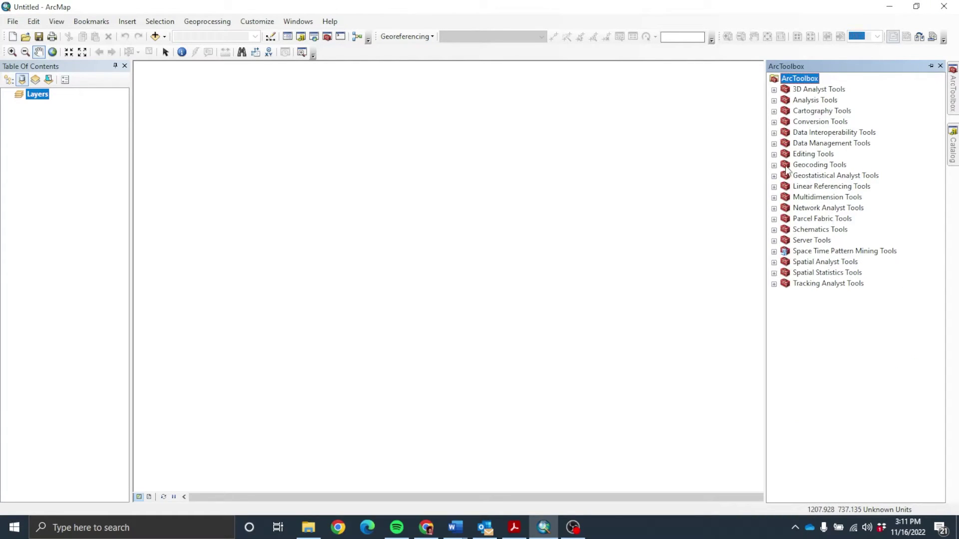
Step: Launch the Excel To Table tool from Conversion Tools > Excel in ArcToolbox
{"action": "left_click", "coordinate": [774, 121]}
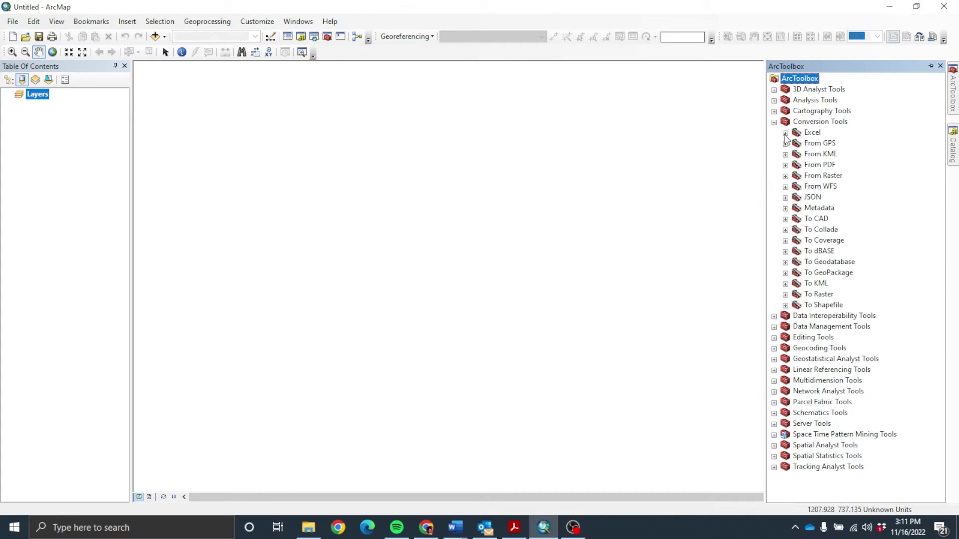
{"action": "left_click", "coordinate": [786, 133]}
{"action": "left_click", "coordinate": [817, 144]}
{"action": "double_click", "coordinate": [817, 144]}
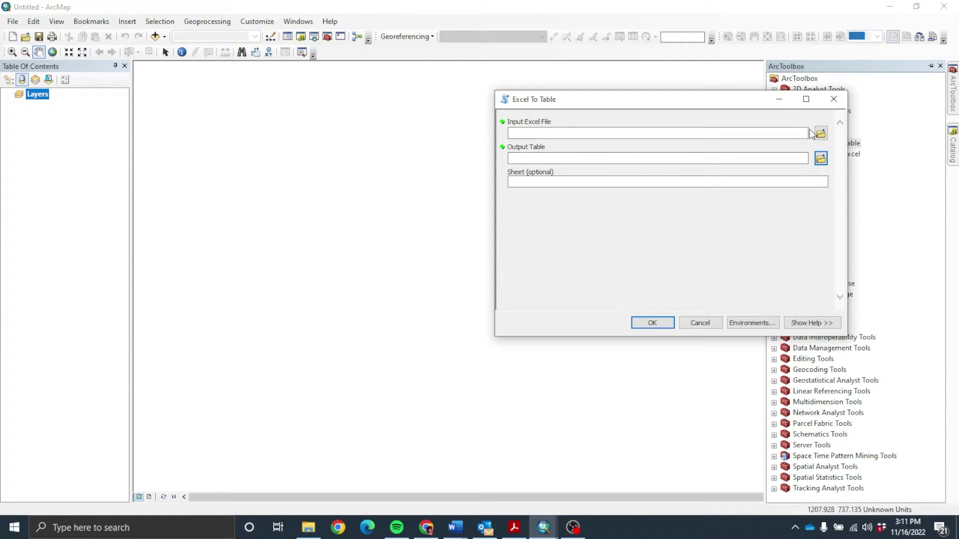
Step: Set the input file to C:\workspace\GEO_Coding\Addresses_for_project.xlsx
{"action": "left_click", "coordinate": [819, 133]}
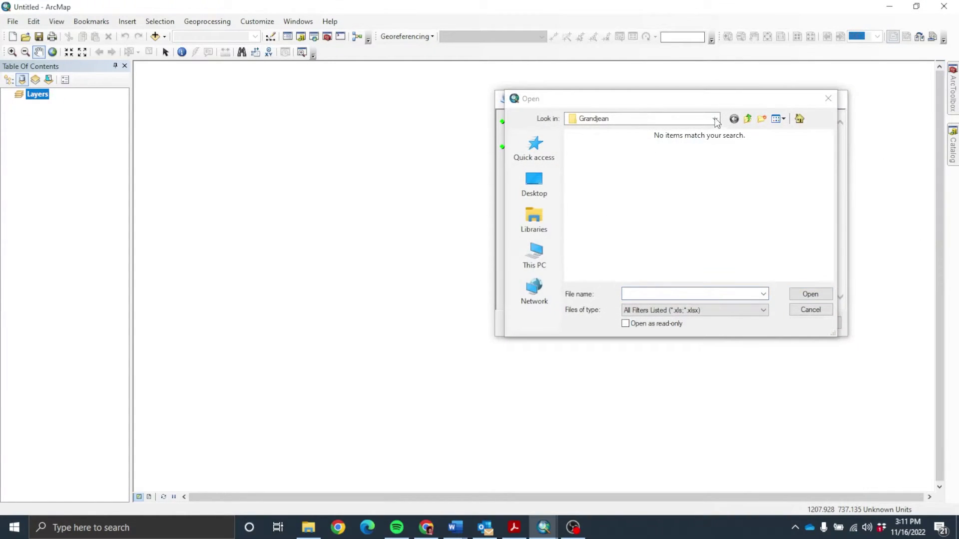
{"action": "left_click", "coordinate": [715, 119]}
{"action": "left_click", "coordinate": [716, 119]}
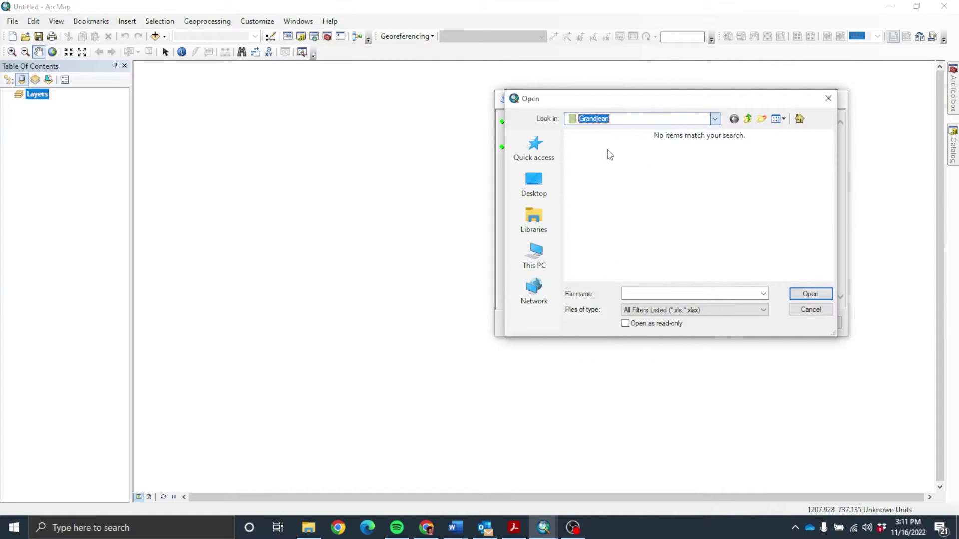
{"action": "left_click", "coordinate": [715, 119]}
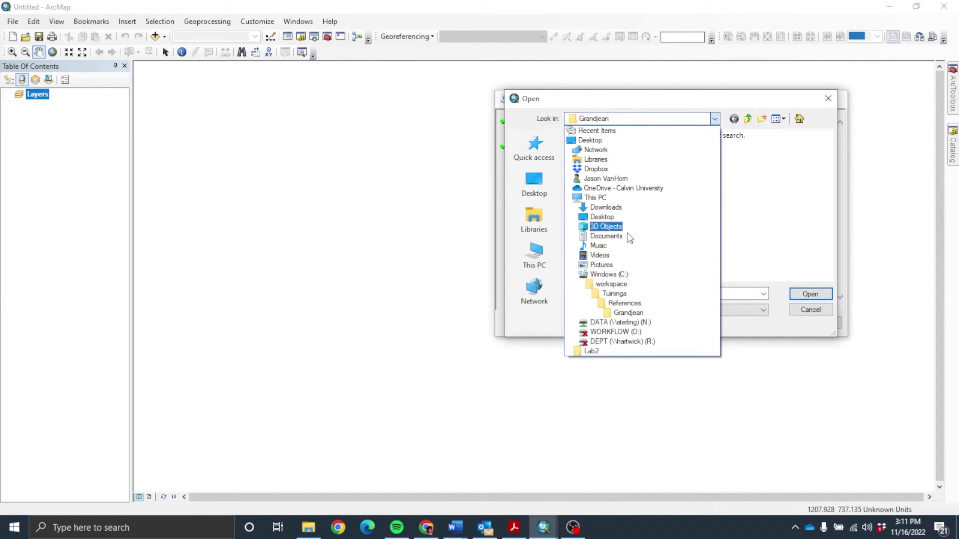
{"action": "left_click", "coordinate": [612, 285]}
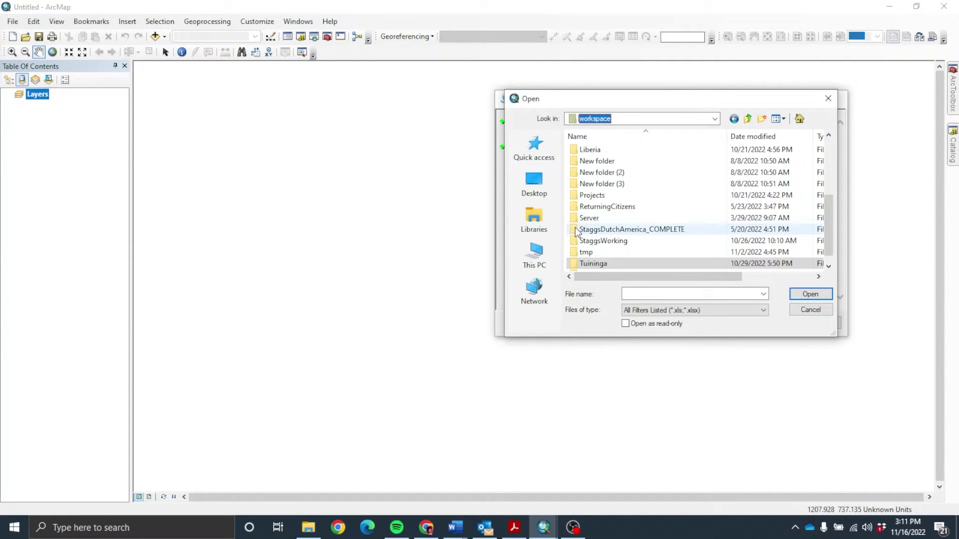
{"action": "scroll", "coordinate": [578, 220], "scroll_direction": "up", "scroll_amount": 4}
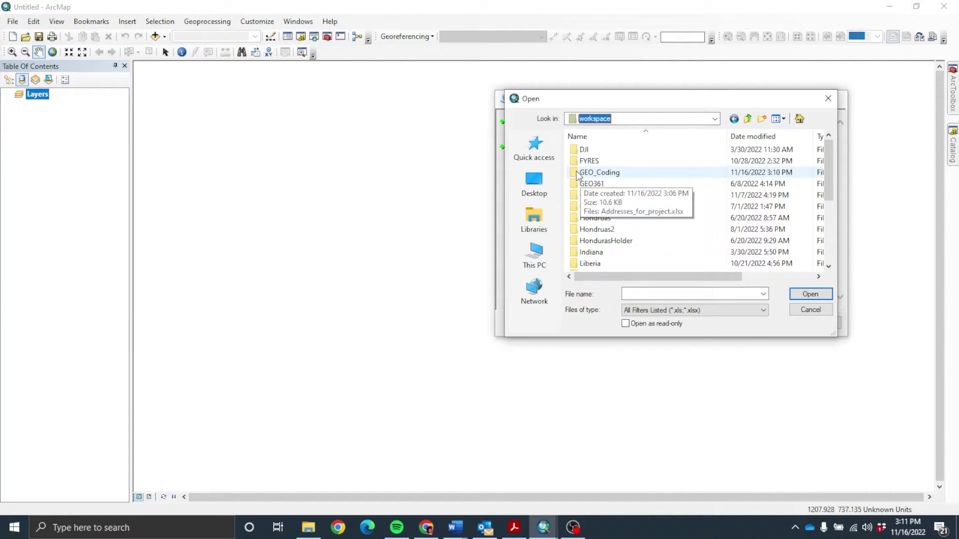
{"action": "double_click", "coordinate": [599, 172]}
{"action": "left_click", "coordinate": [608, 151]}
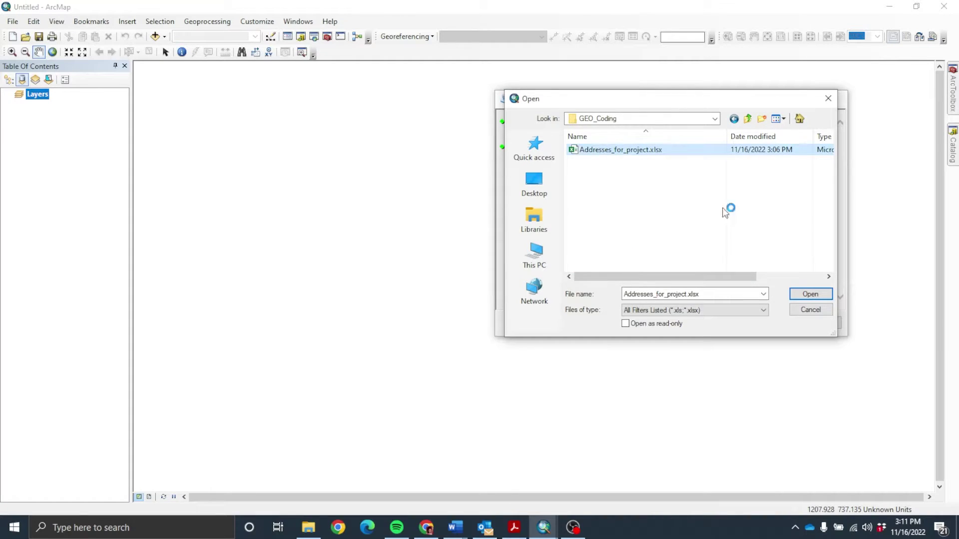
{"action": "left_click", "coordinate": [810, 295]}
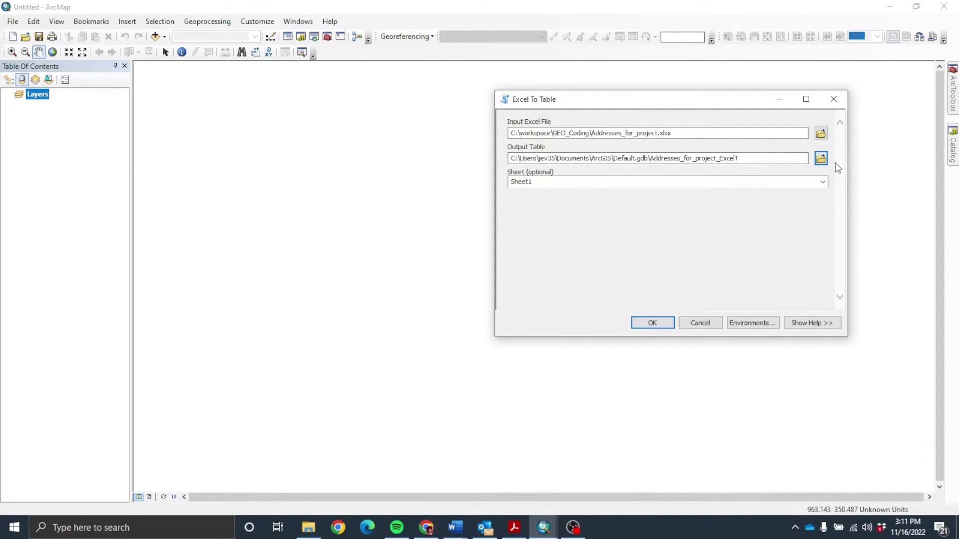
Step: Create a new GeocodingForProject.gdb in GEO_Coding as the output location
{"action": "left_click", "coordinate": [821, 159]}
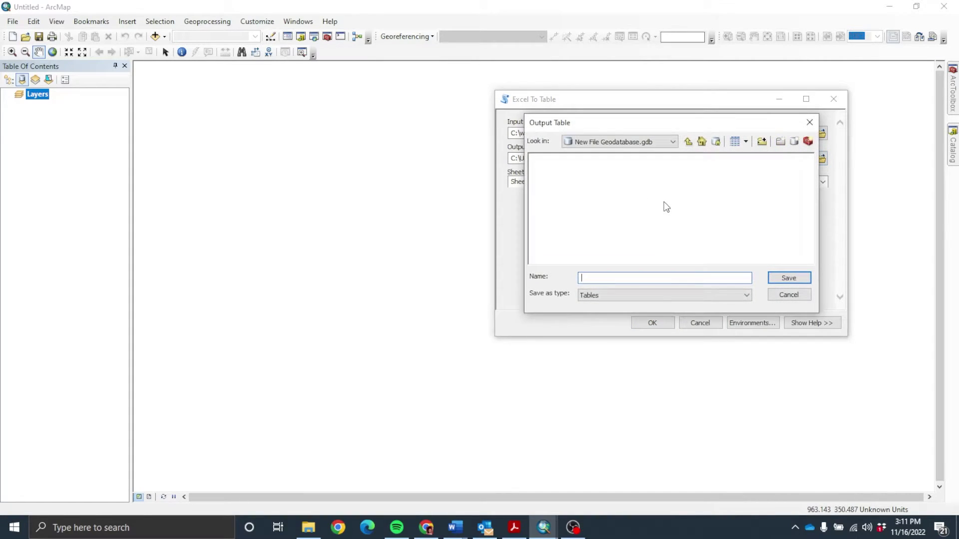
{"action": "left_click", "coordinate": [688, 142]}
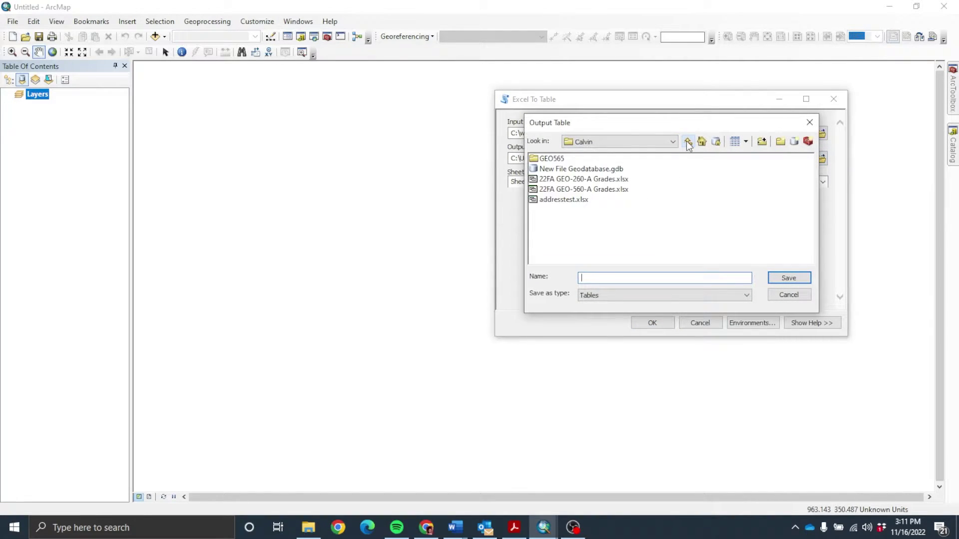
{"action": "left_click", "coordinate": [688, 142]}
{"action": "left_click", "coordinate": [688, 143]}
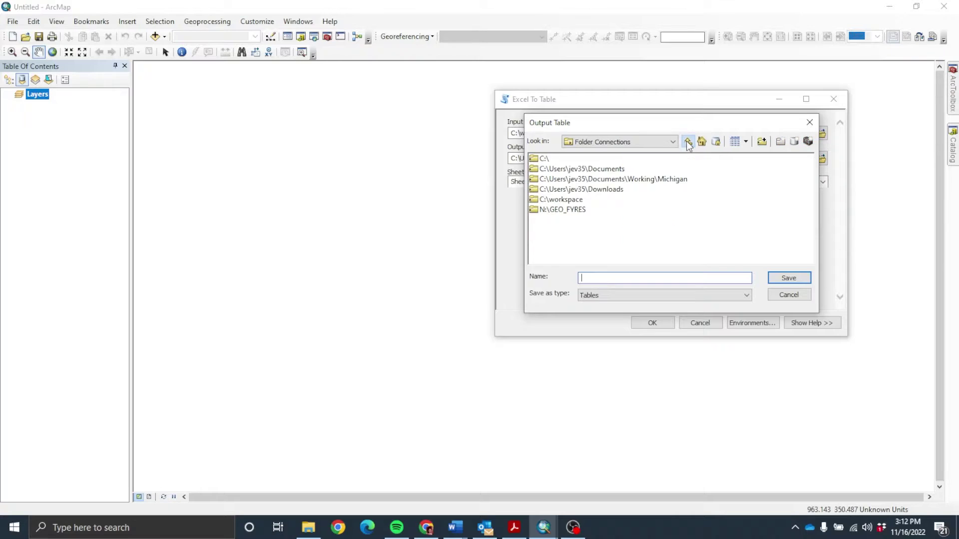
{"action": "double_click", "coordinate": [534, 200]}
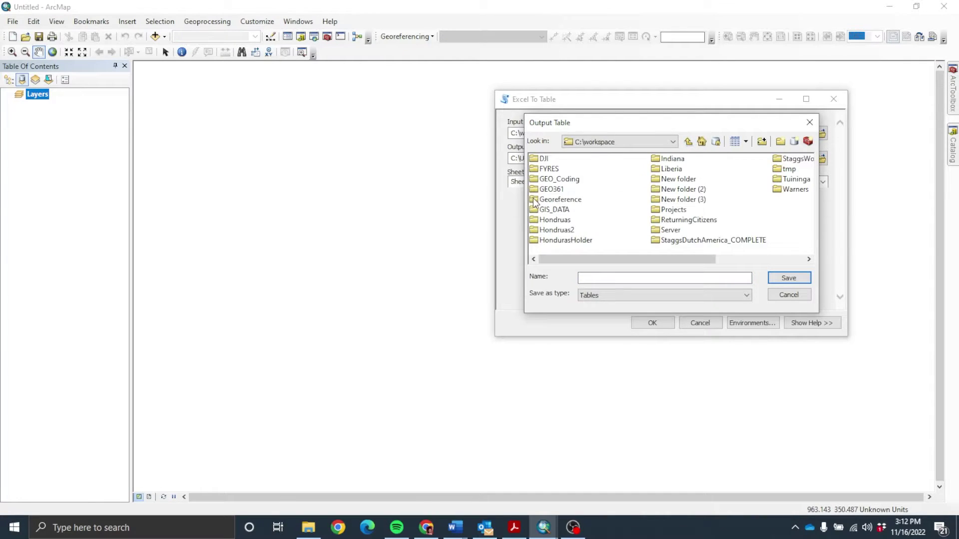
{"action": "double_click", "coordinate": [535, 179]}
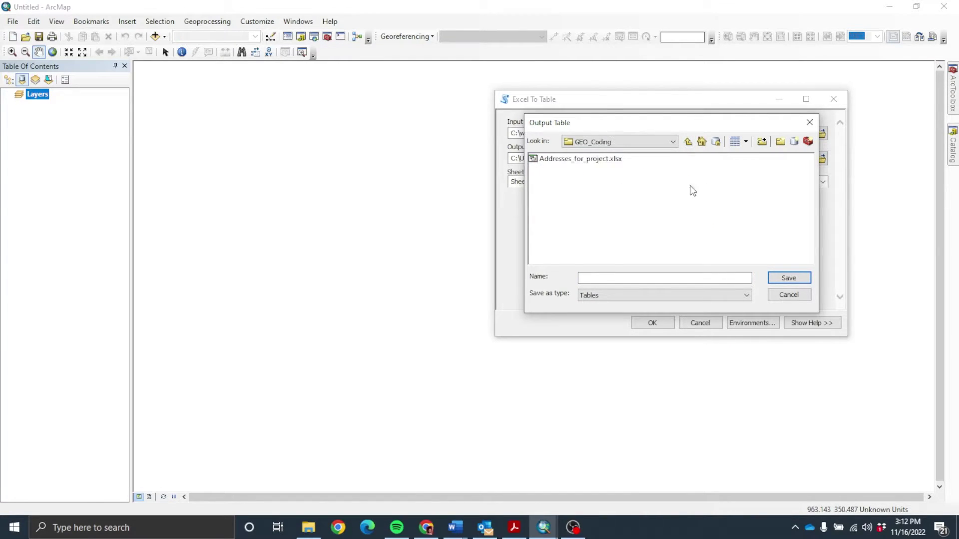
{"action": "left_click", "coordinate": [794, 141]}
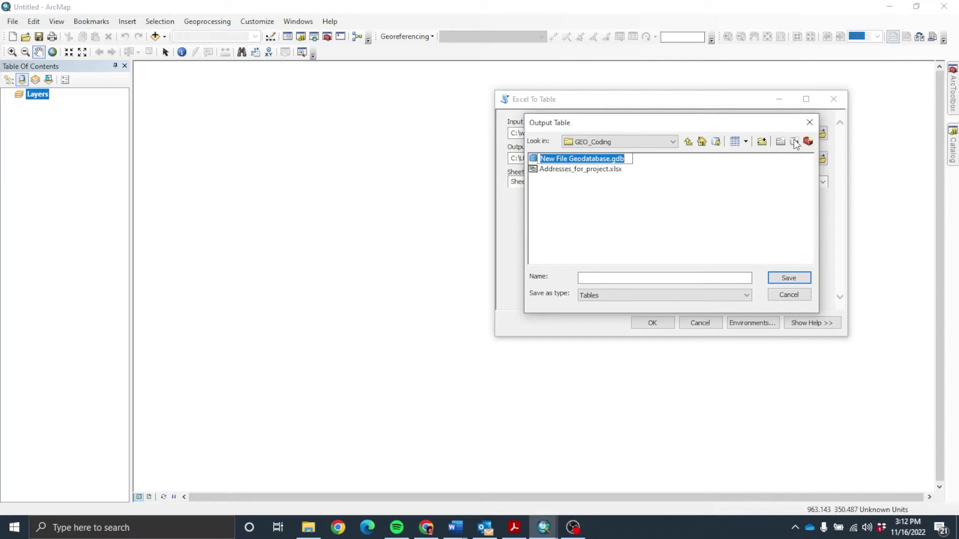
{"action": "type", "text": "Geo"}
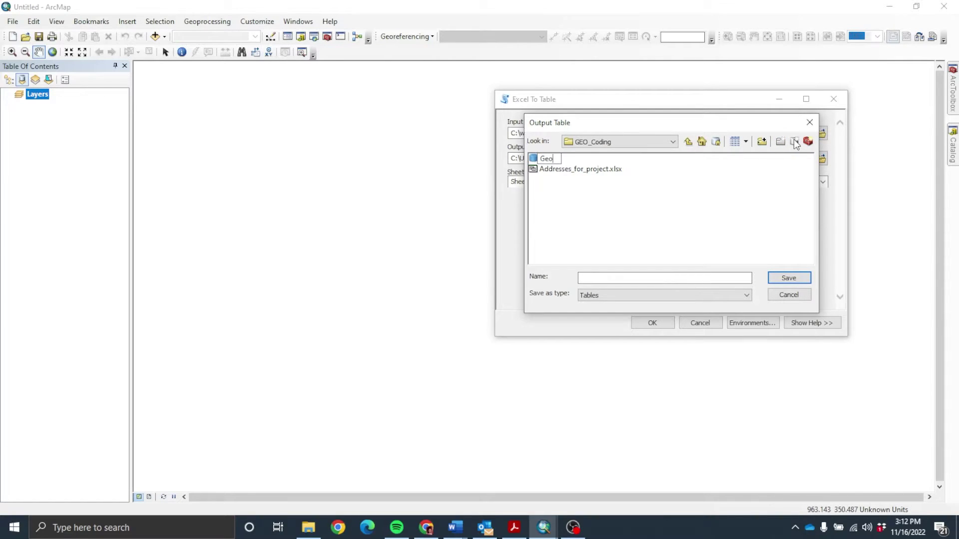
{"action": "type", "text": "codingForProject"}
{"action": "key", "text": "Return"}
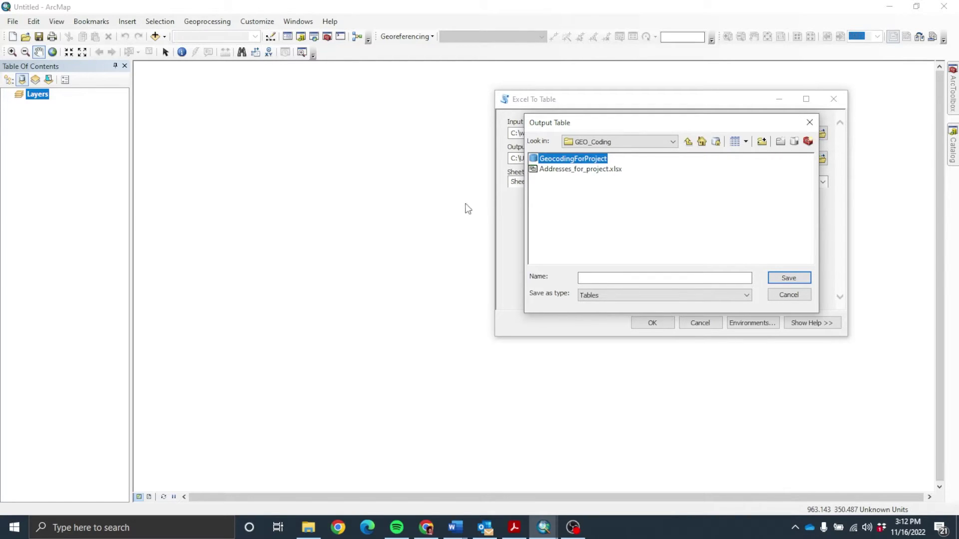
{"action": "double_click", "coordinate": [540, 161]}
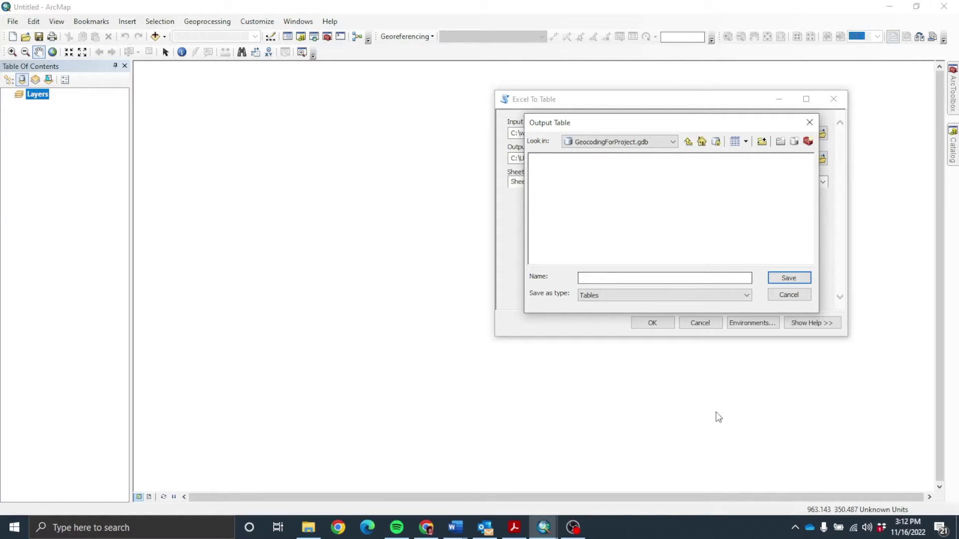
Step: Name the output table MyAddresses, keep Sheet1, and run the conversion
{"action": "left_click", "coordinate": [649, 276]}
{"action": "type", "text": "MyAddre"}
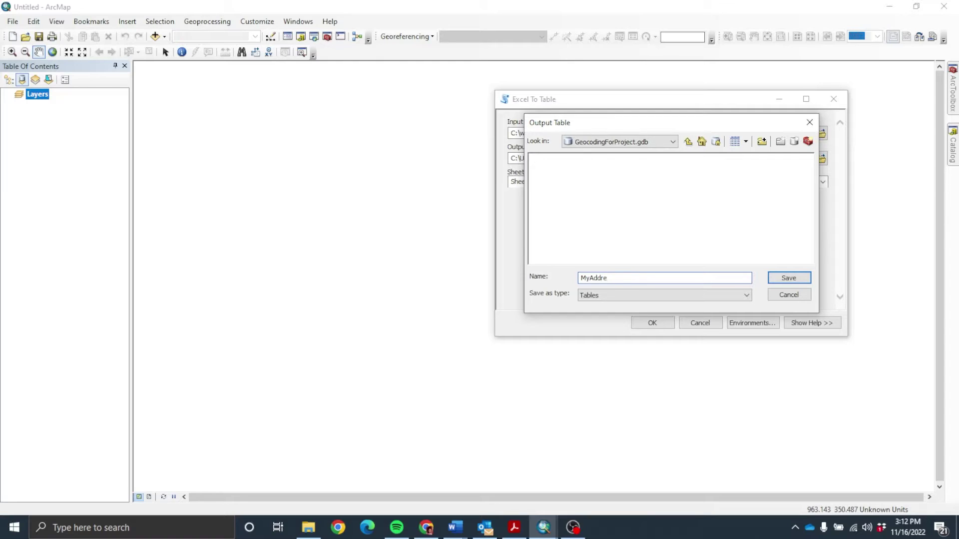
{"action": "type", "text": "sses"}
{"action": "left_click", "coordinate": [792, 280]}
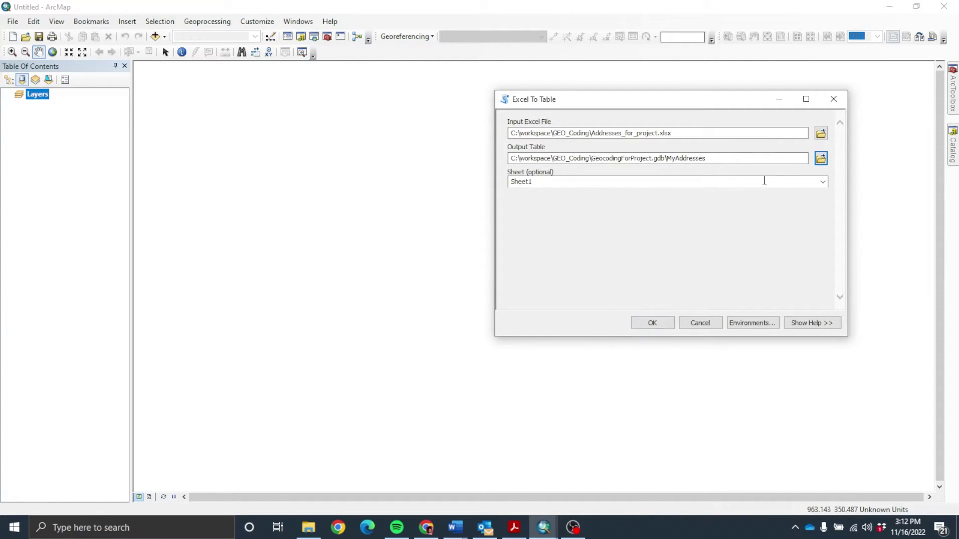
{"action": "left_click", "coordinate": [799, 184]}
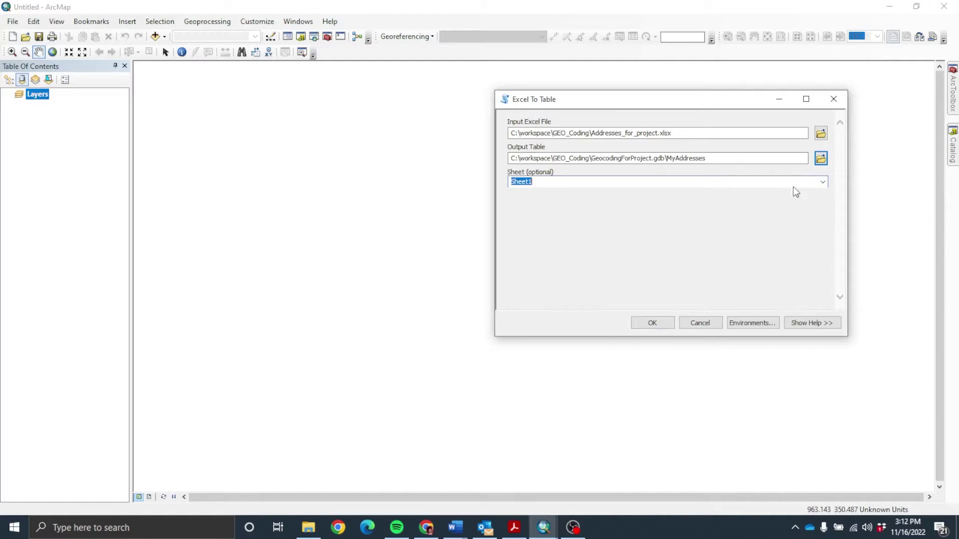
{"action": "left_click", "coordinate": [826, 182]}
{"action": "left_click", "coordinate": [826, 184]}
{"action": "left_click", "coordinate": [649, 322]}
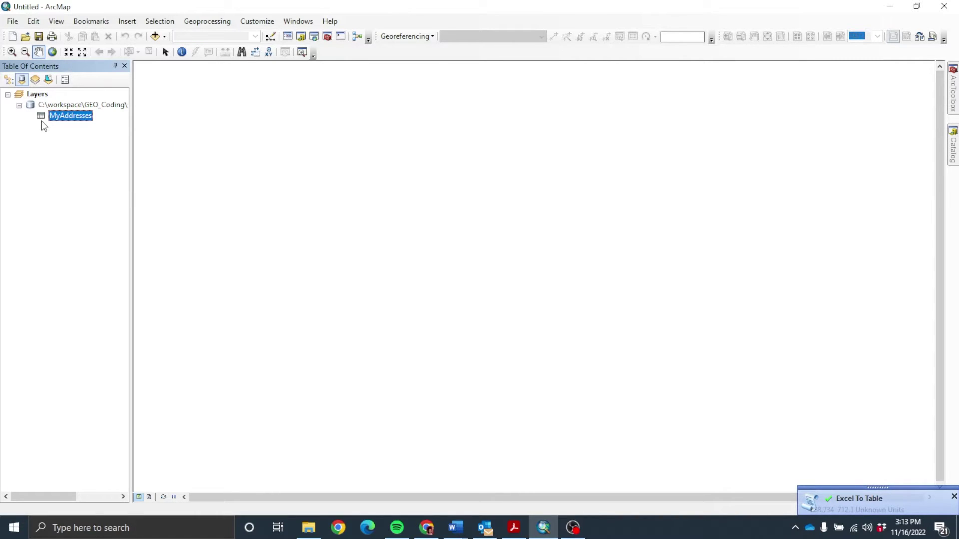
Step: Sign in to ArcGIS Online from the File menu with the account username and password
{"action": "right_click", "coordinate": [42, 117]}
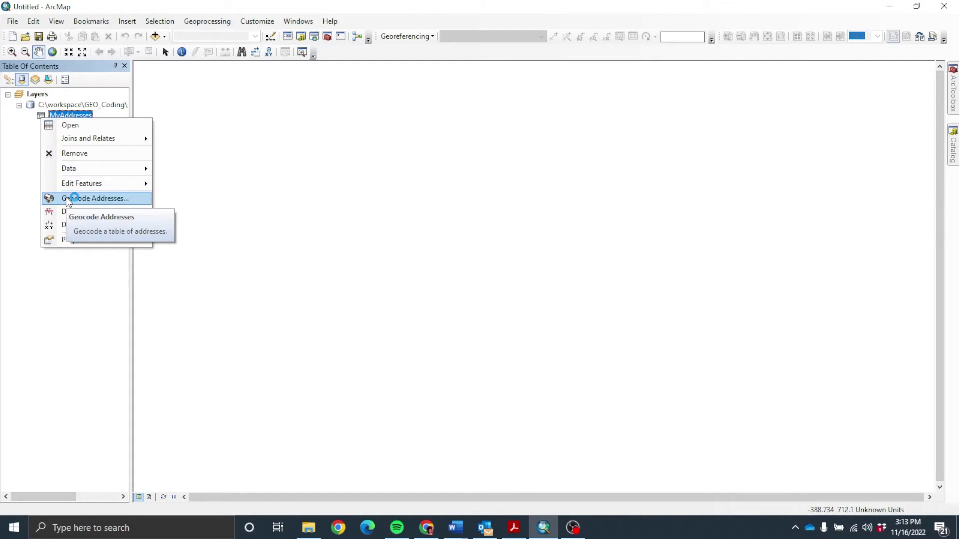
{"action": "left_click", "coordinate": [18, 21]}
{"action": "left_click", "coordinate": [17, 22]}
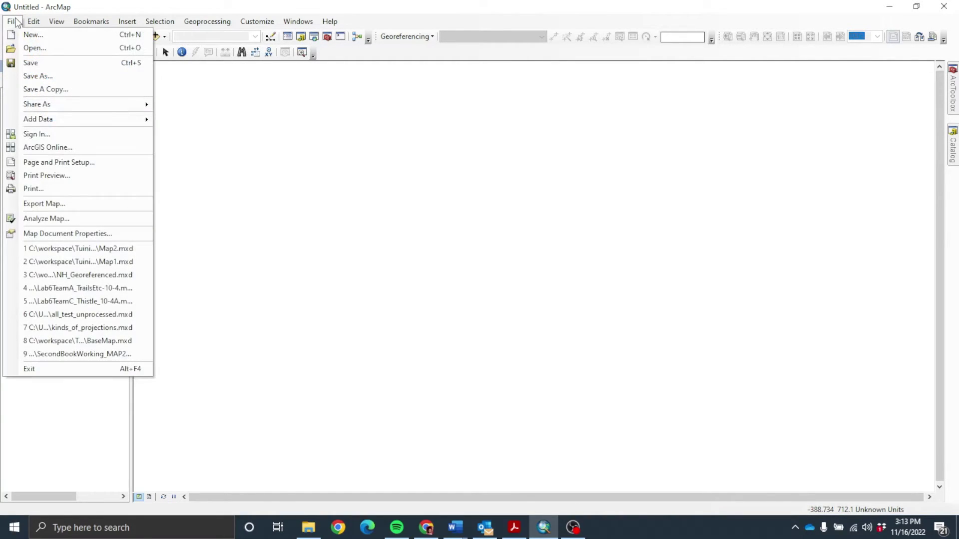
{"action": "left_click", "coordinate": [39, 136]}
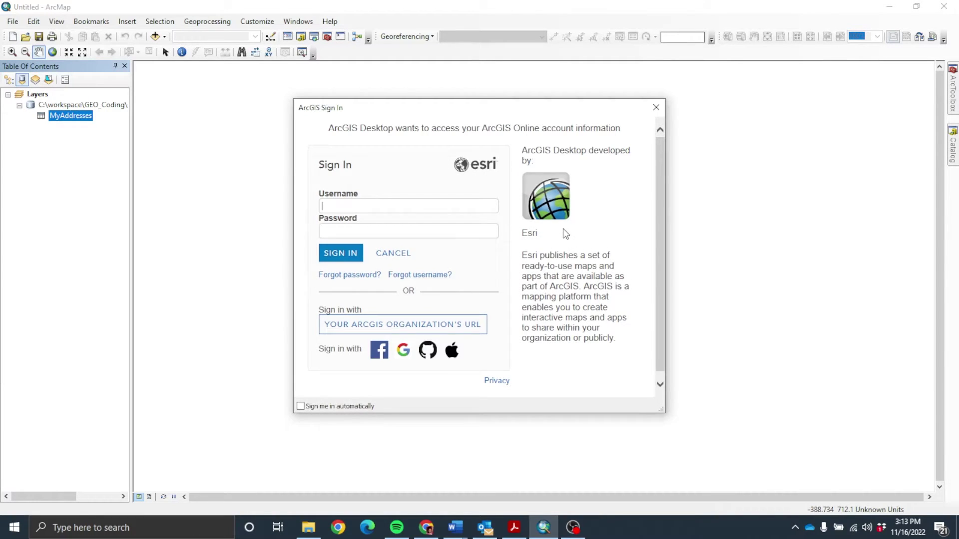
{"action": "left_click", "coordinate": [330, 253]}
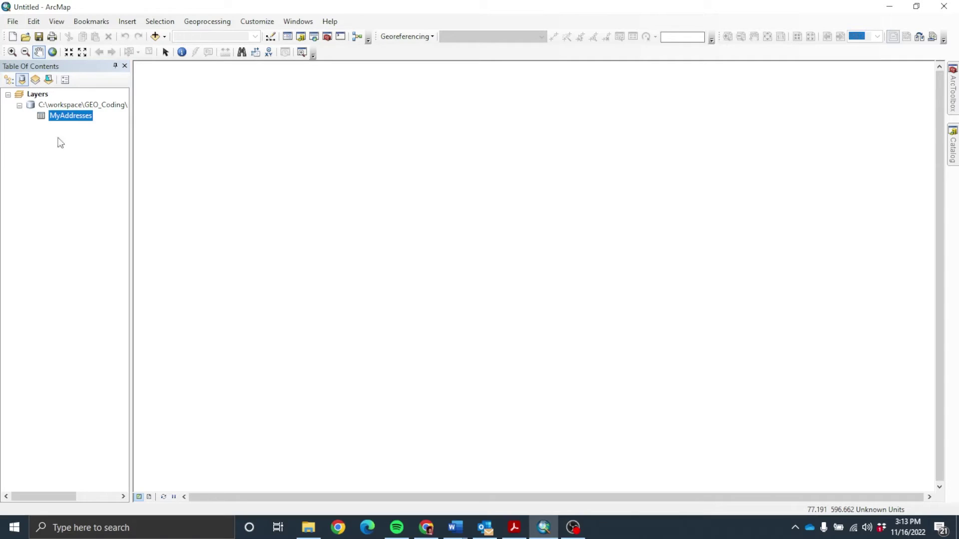
Step: Verify the sign-in, then start Geocode Addresses on the MyAddresses table
{"action": "left_click", "coordinate": [13, 21]}
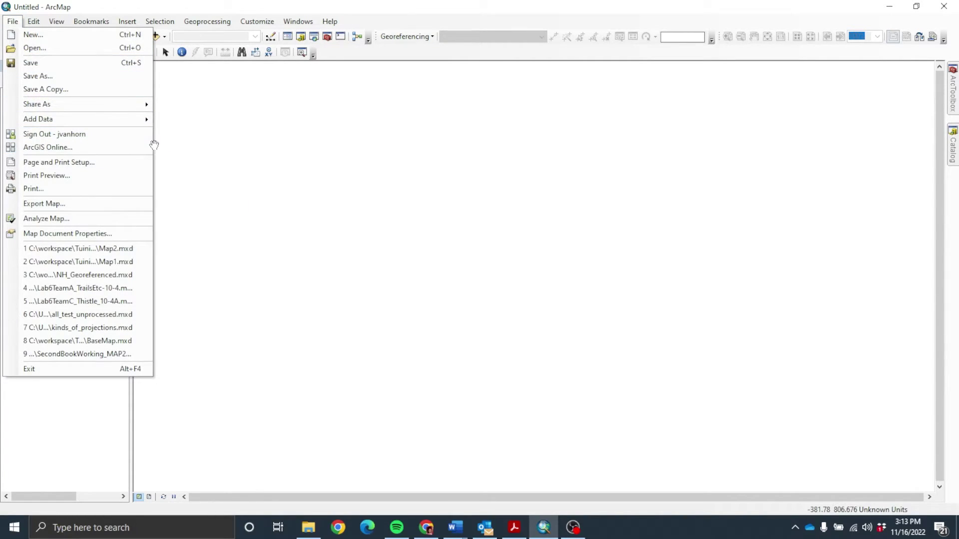
{"action": "left_click", "coordinate": [190, 137]}
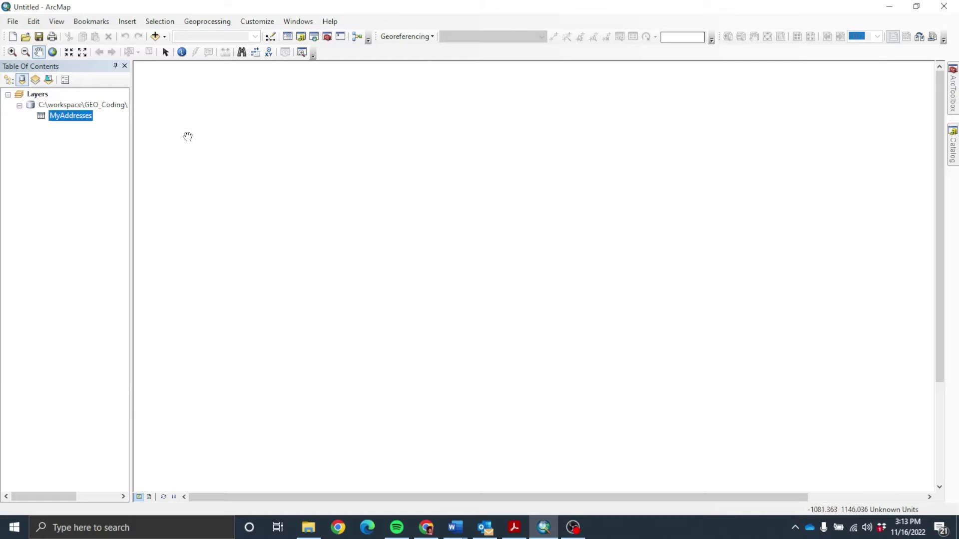
{"action": "right_click", "coordinate": [41, 119]}
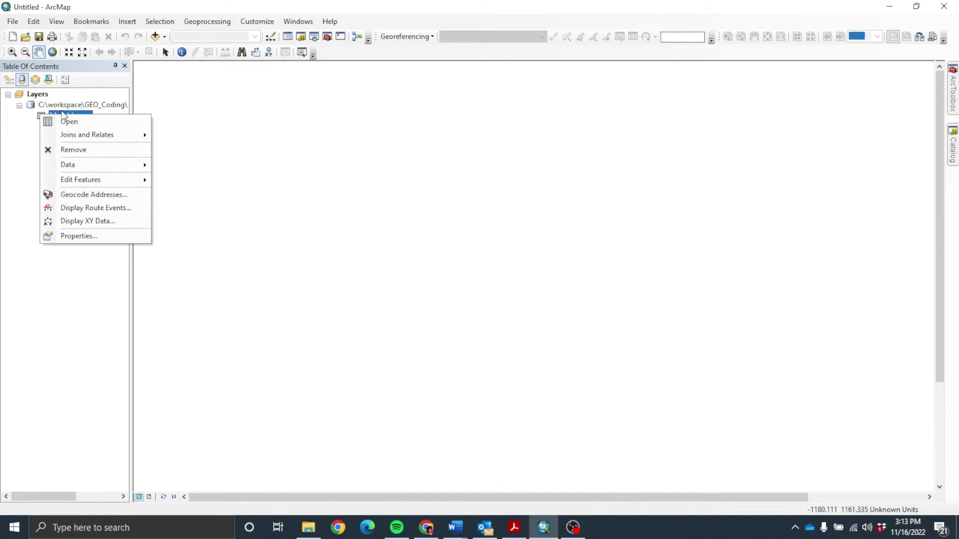
{"action": "left_click", "coordinate": [90, 195]}
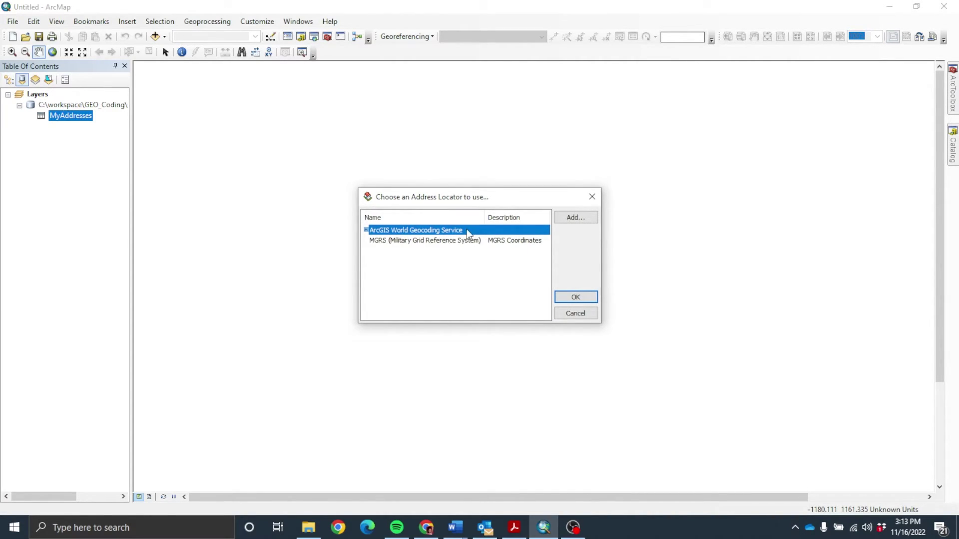
Step: Geocode MyAddresses with ArcGIS World Geocoding Service using the default Address field and output
{"action": "left_click", "coordinate": [577, 293]}
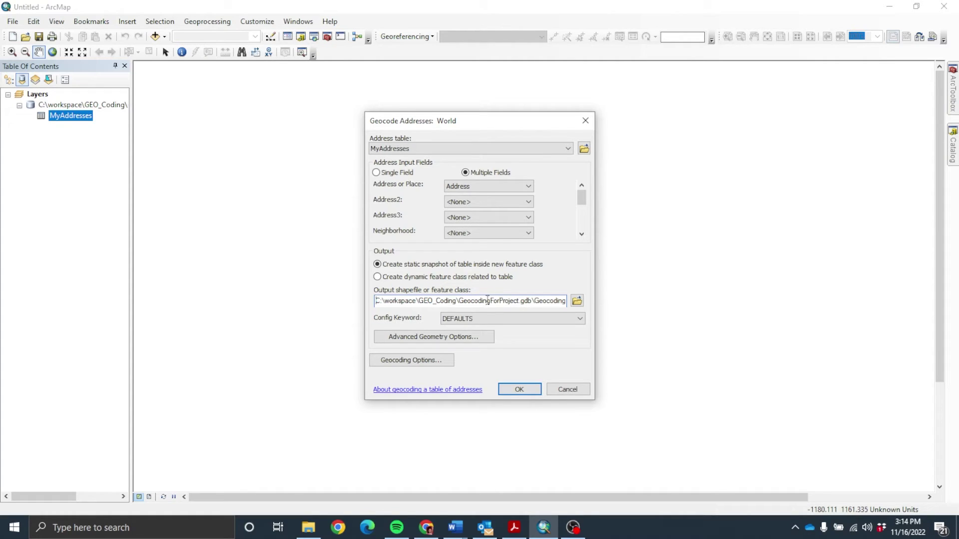
{"action": "left_click", "coordinate": [525, 388]}
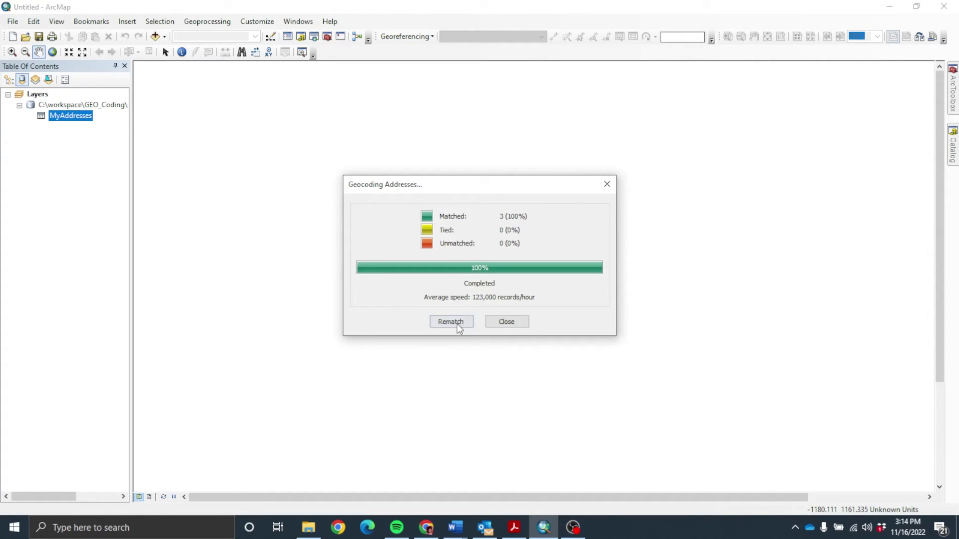
{"action": "left_click", "coordinate": [515, 323]}
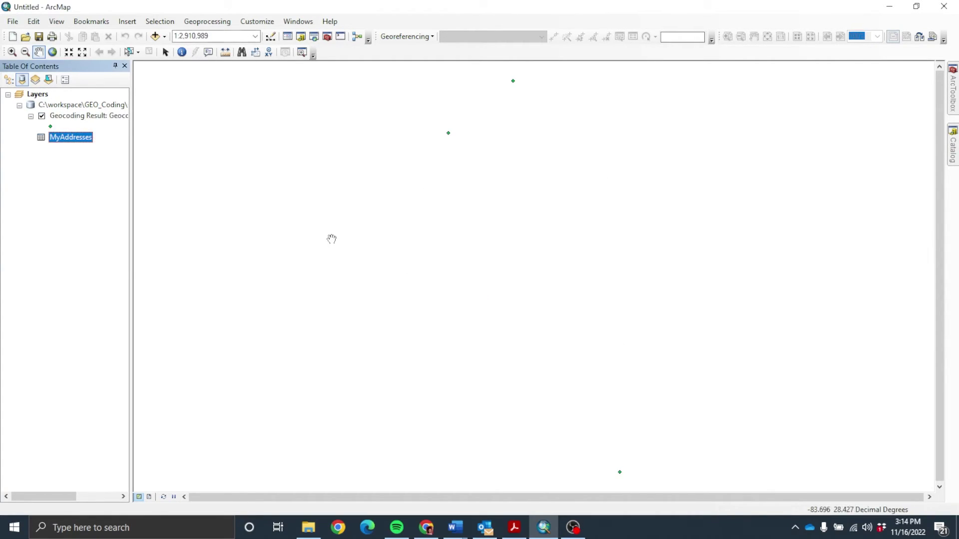
Step: Open the MyAddresses attribute table to review the three addresses, then close it
{"action": "right_click", "coordinate": [60, 141]}
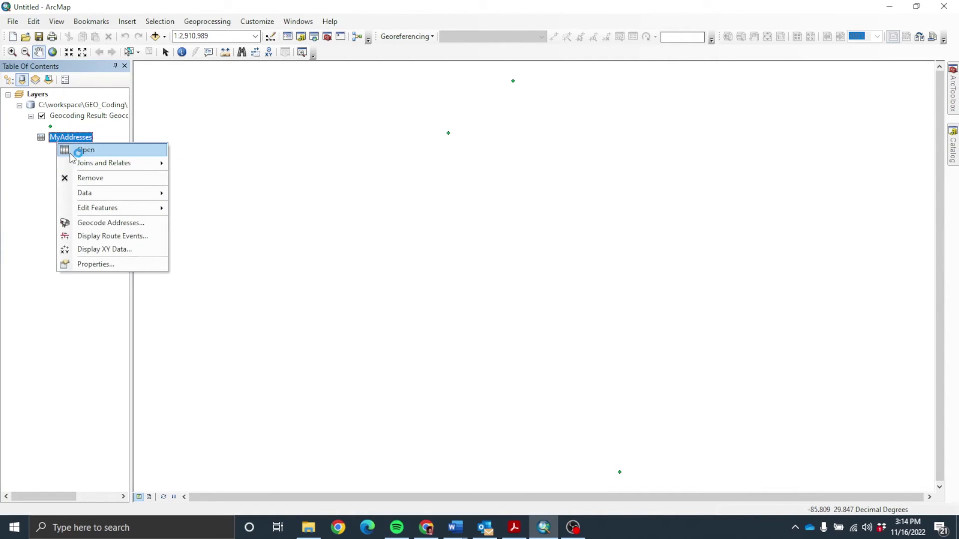
{"action": "left_click", "coordinate": [80, 150]}
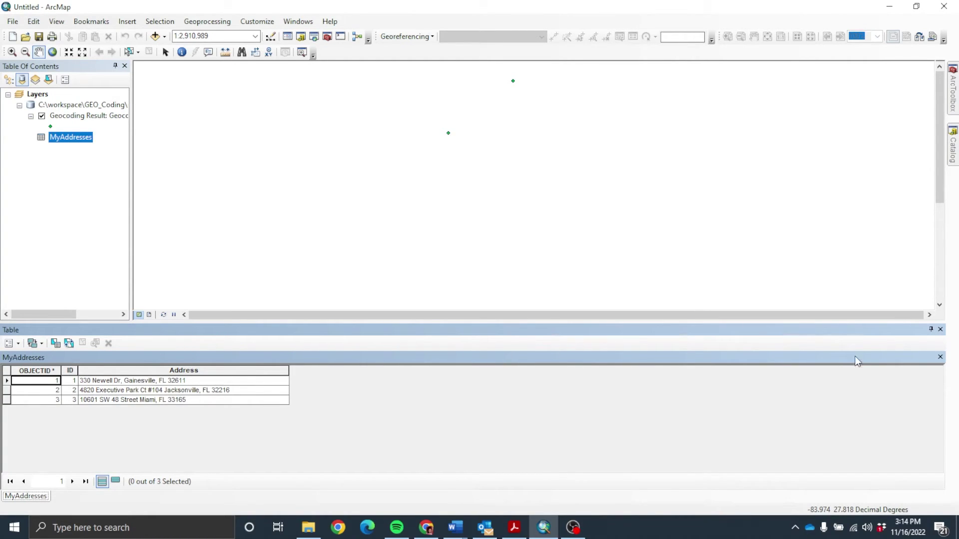
{"action": "left_click", "coordinate": [940, 329]}
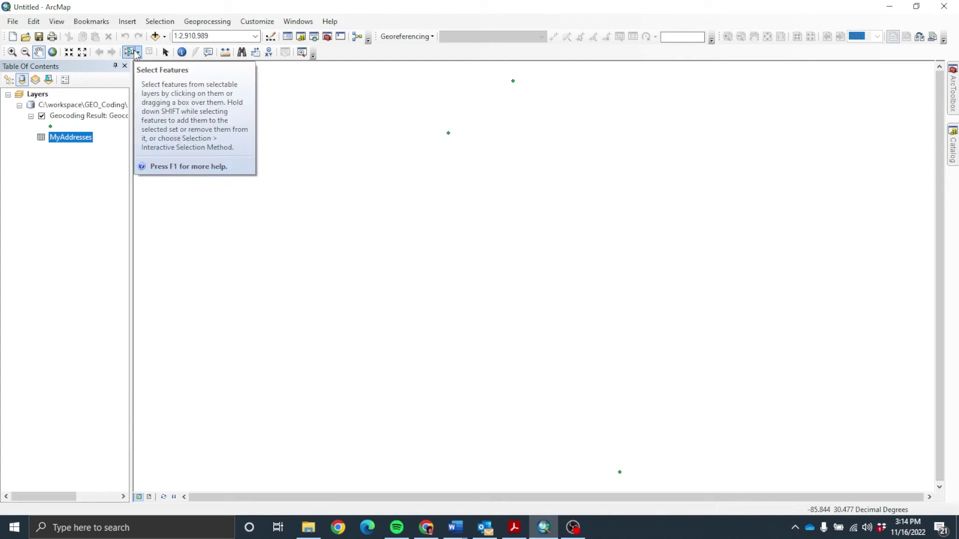
Step: Add the Imagery with Labels basemap beneath the geocoded Florida points
{"action": "left_click", "coordinate": [165, 37]}
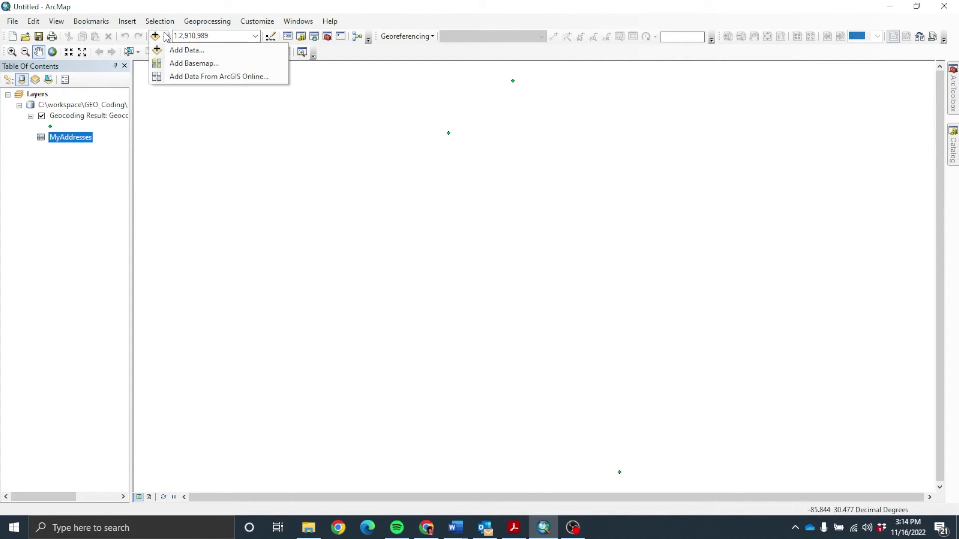
{"action": "left_click", "coordinate": [178, 64]}
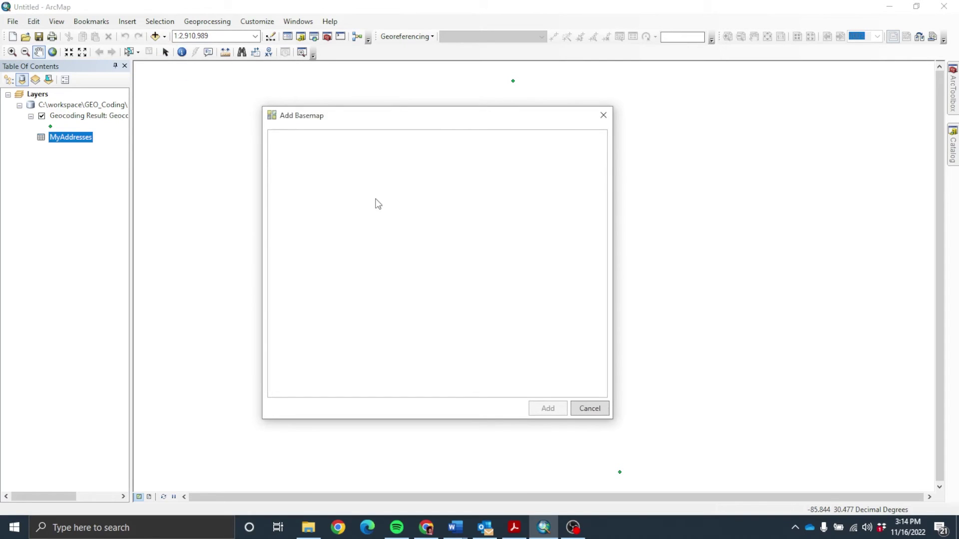
{"action": "left_click", "coordinate": [396, 183]}
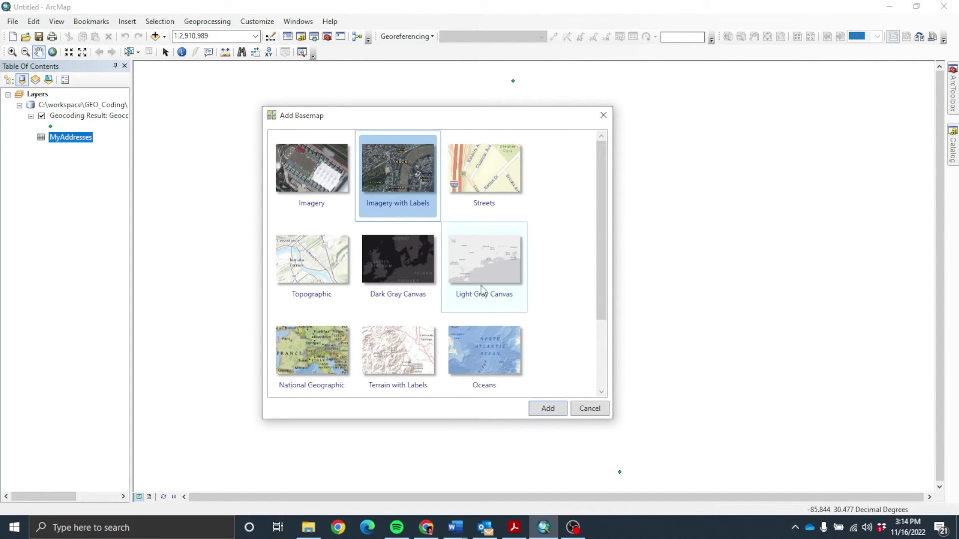
{"action": "left_click", "coordinate": [541, 407]}
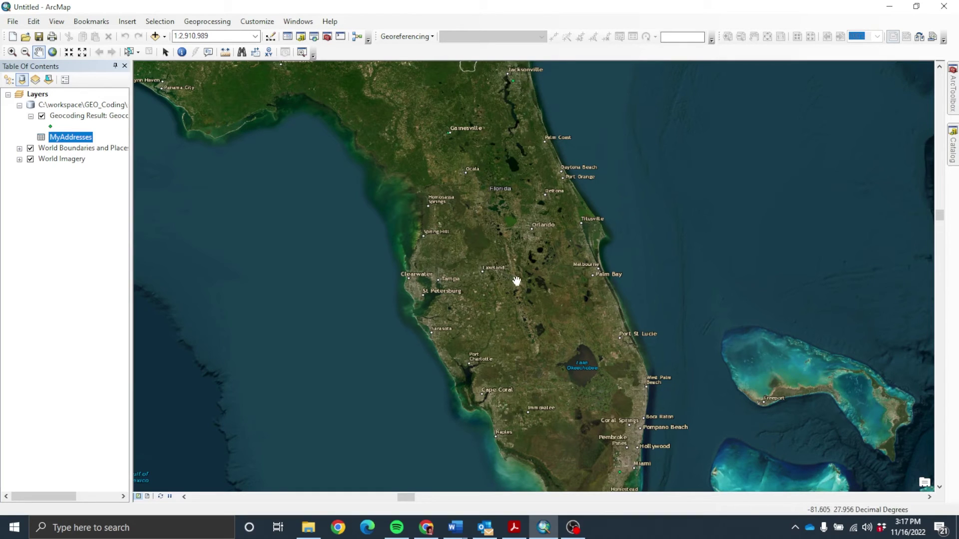
Step: Restyle the Geocoding Result point symbol as a red circle enlarged to size 12
{"action": "left_click", "coordinate": [51, 126]}
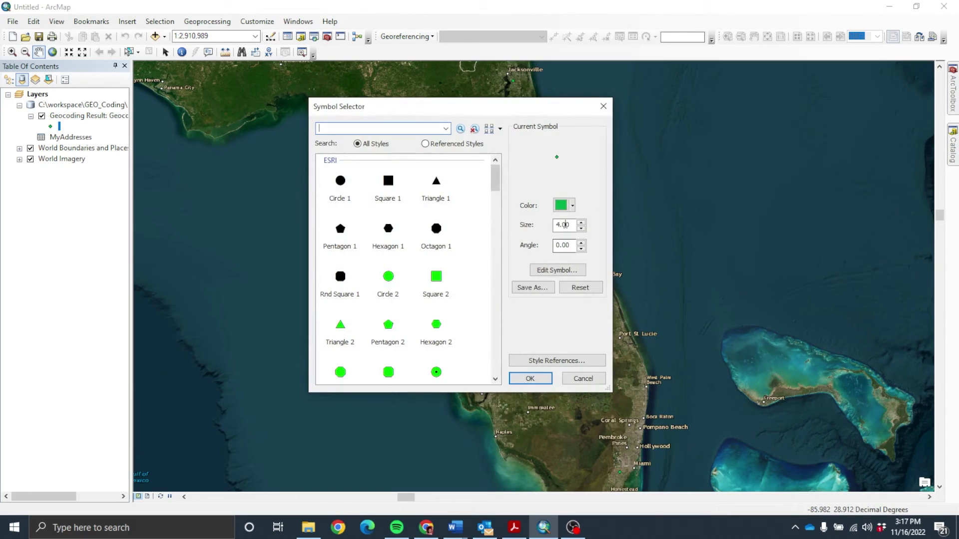
{"action": "left_click", "coordinate": [572, 205]}
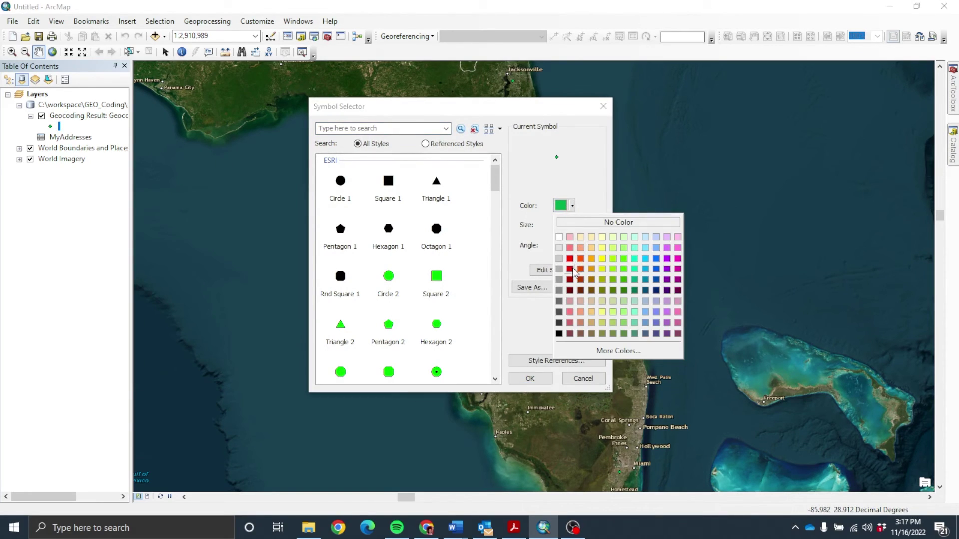
{"action": "left_click", "coordinate": [572, 269]}
{"action": "left_click", "coordinate": [581, 223]}
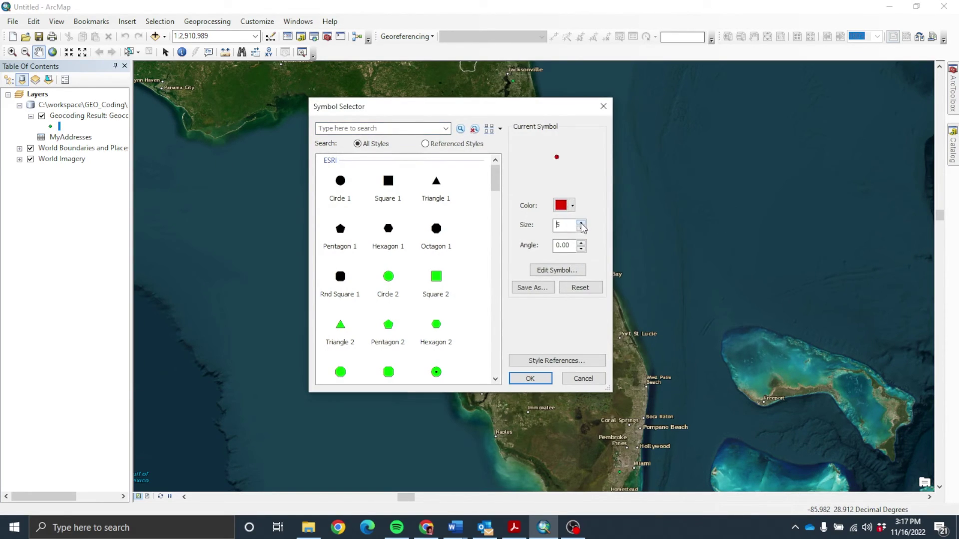
{"action": "left_click", "coordinate": [581, 223]}
{"action": "left_click", "coordinate": [581, 223]}
{"action": "left_click", "coordinate": [581, 223]}
{"action": "left_click", "coordinate": [530, 378]}
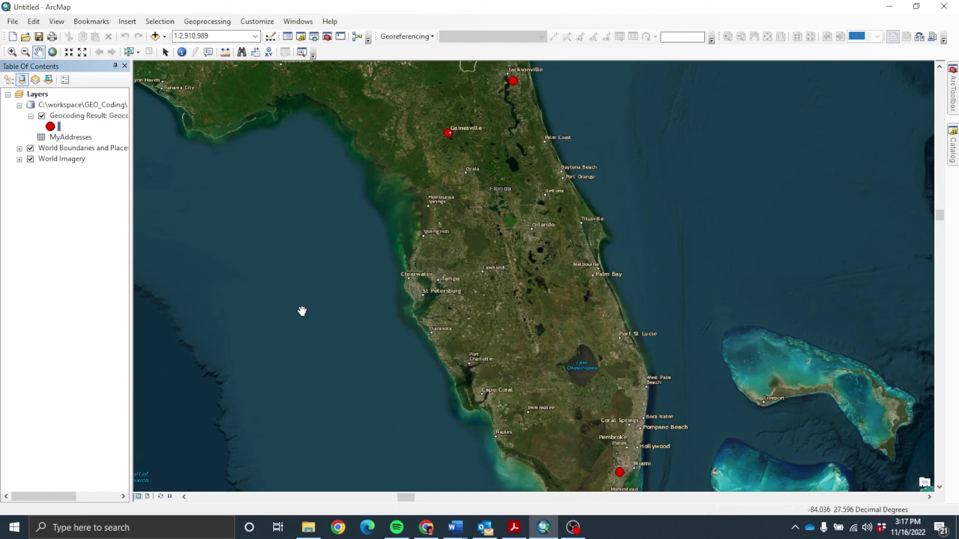